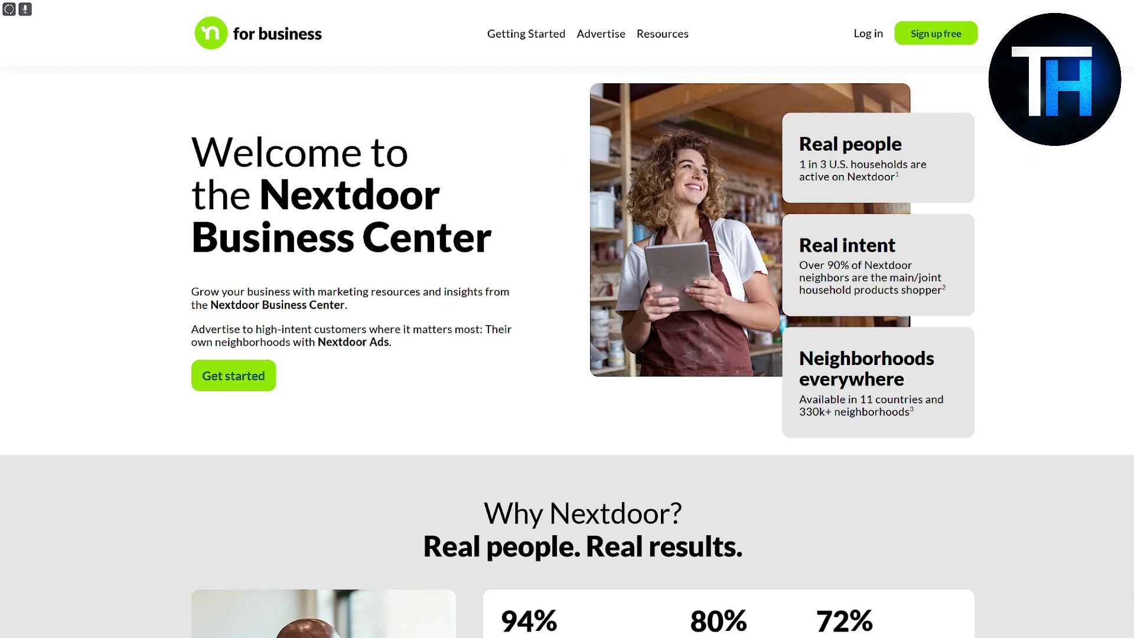
# Start the free business sign-up and dismiss the Google account suggestion.
pyautogui.click(927, 34)
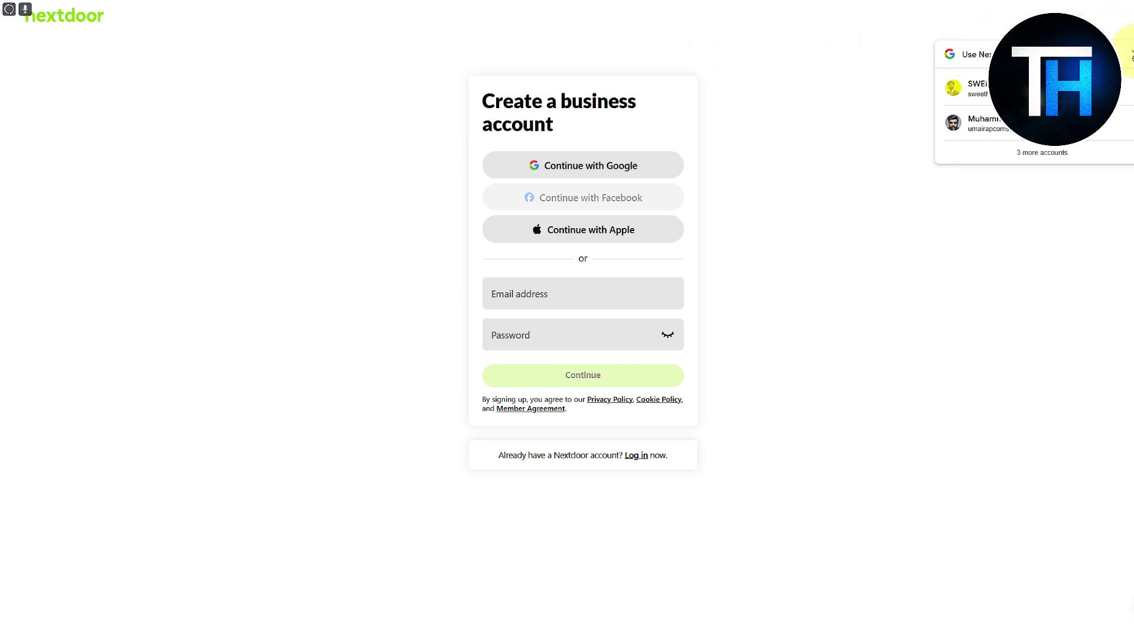
pyautogui.click(1131, 53)
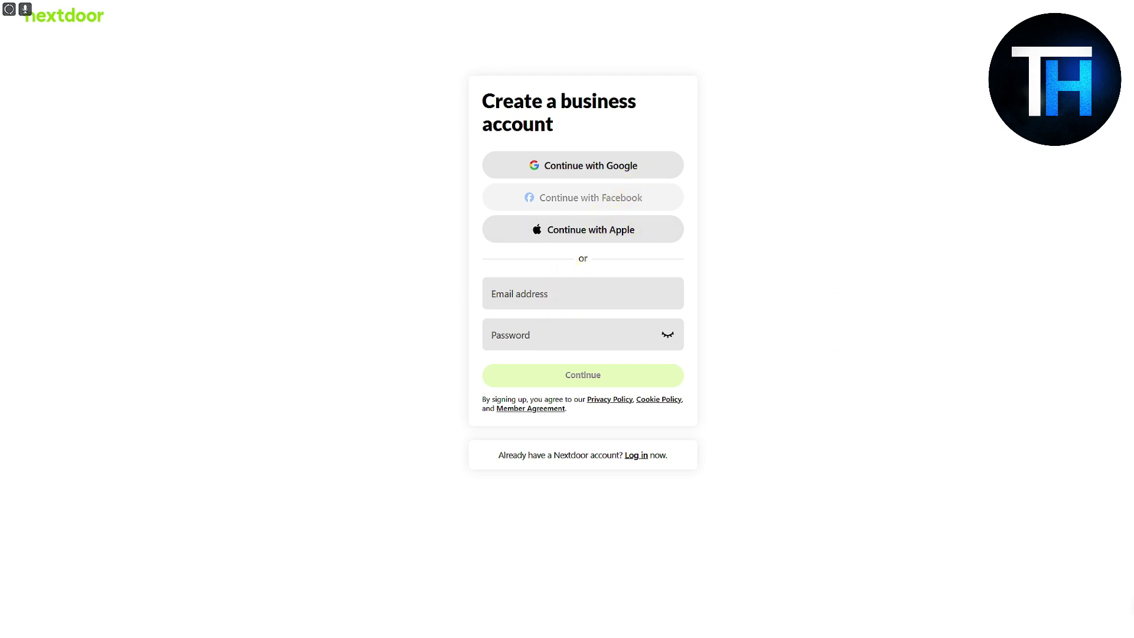
# Paste the account e-mail with its first letter capitalised, paste the password, and submit.
pyautogui.click(523, 294)
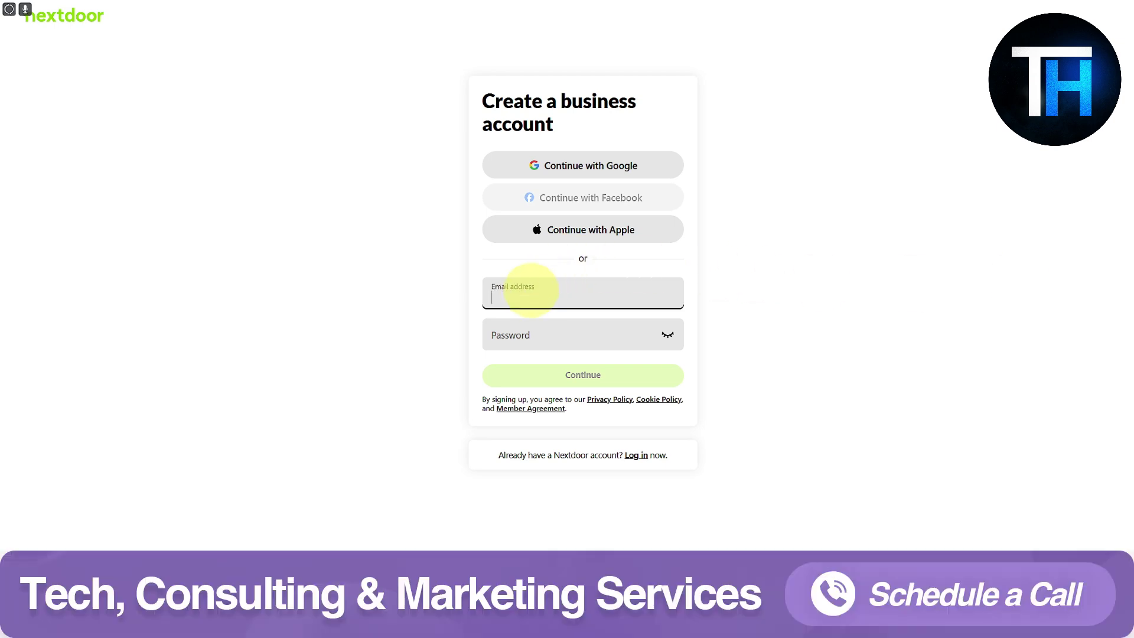
pyautogui.hotkey('ctrl', 'v')
pyautogui.moveTo(491, 298); pyautogui.dragTo(498, 297)
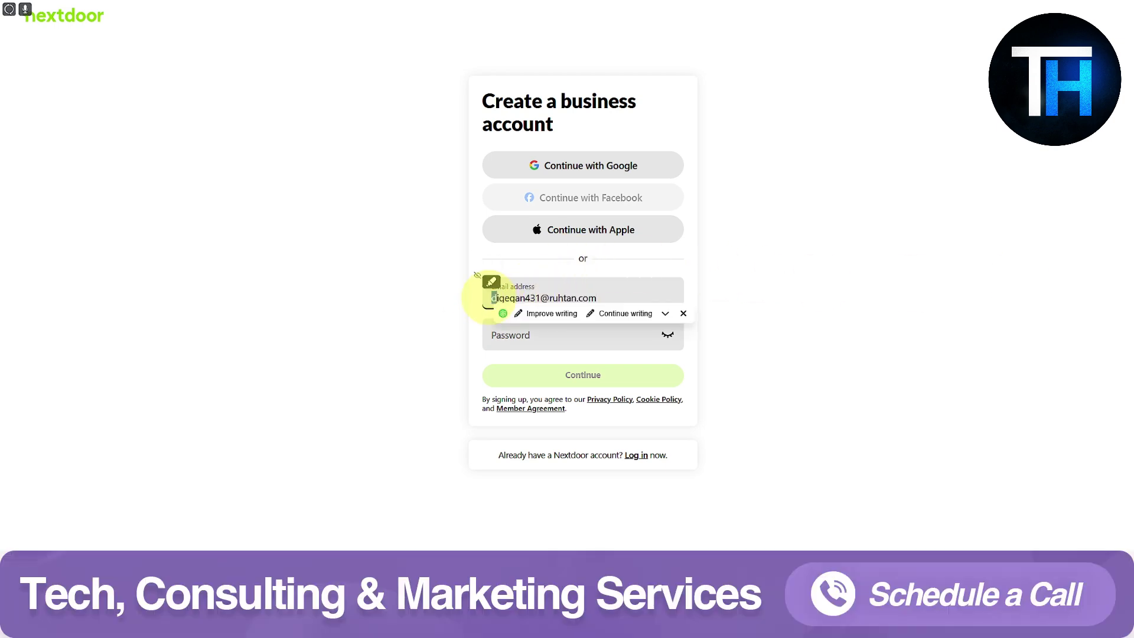
pyautogui.write('D')
pyautogui.tripleClick(589, 298)
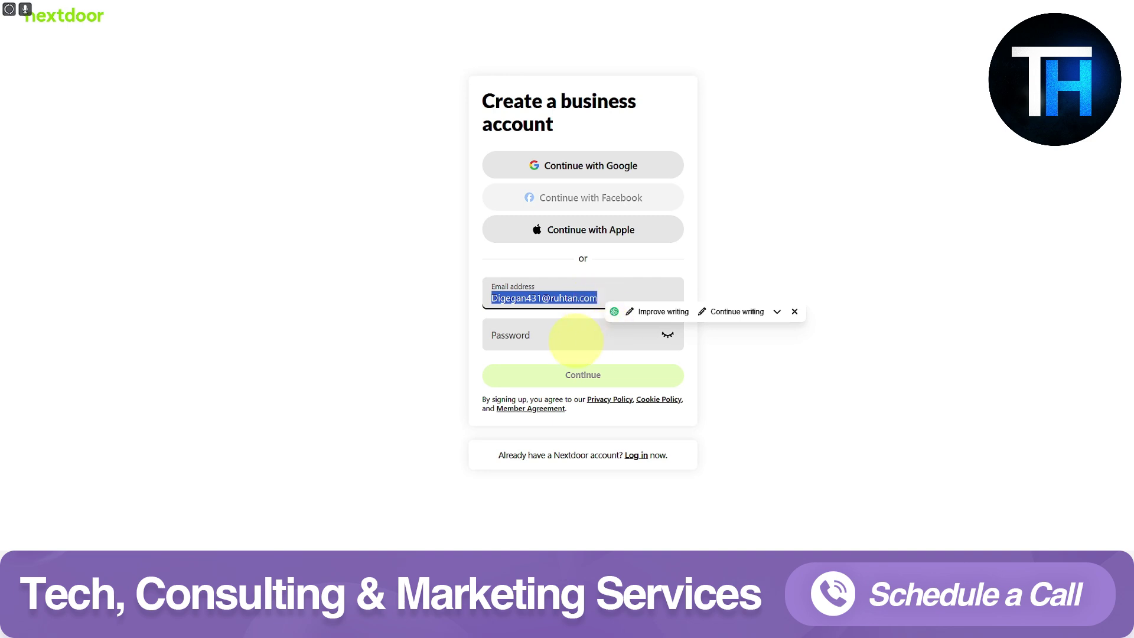
pyautogui.click(577, 334)
pyautogui.hotkey('ctrl', 'v')
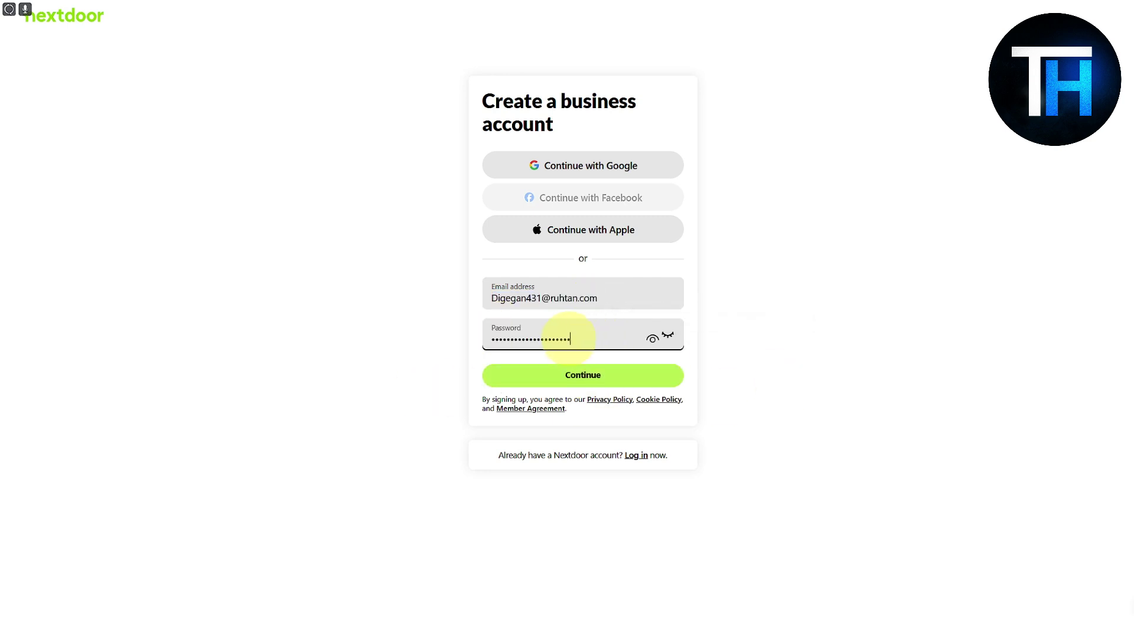
pyautogui.click(582, 381)
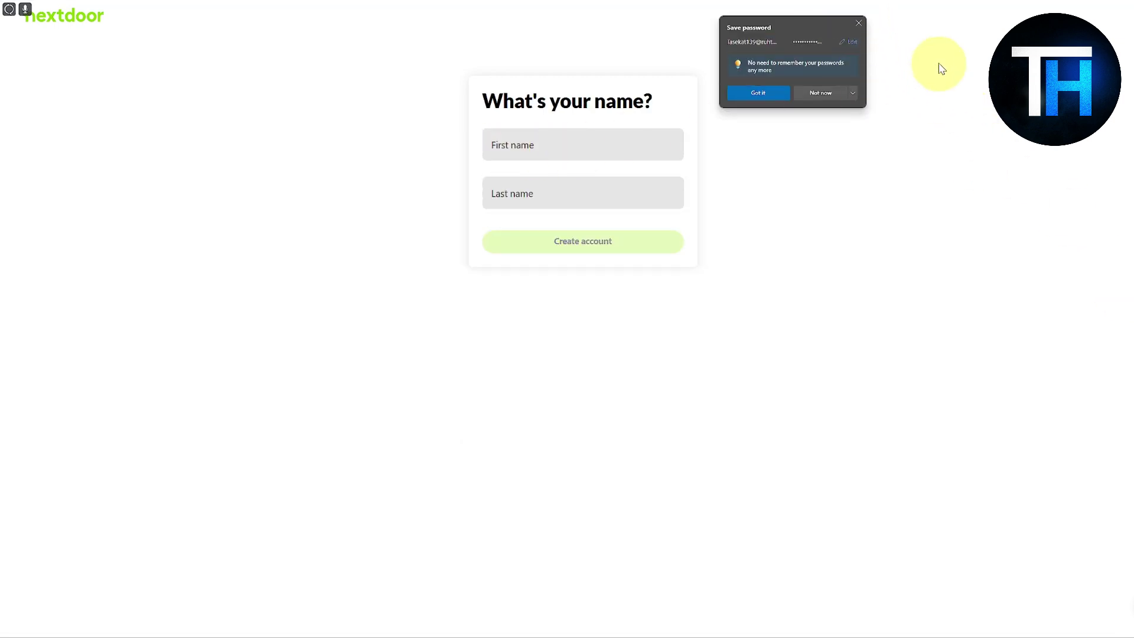
# Dismiss the save-password prompt, enter the first and last name, and create the account.
pyautogui.click(857, 7)
pyautogui.click(529, 137)
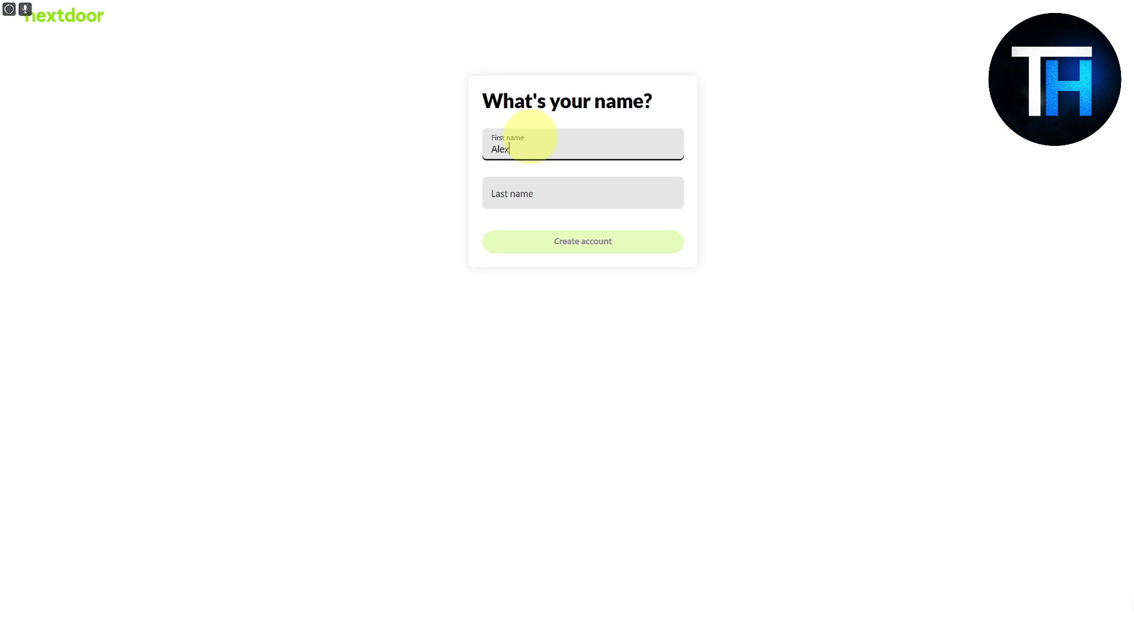
pyautogui.press('Tab')
pyautogui.write('No')
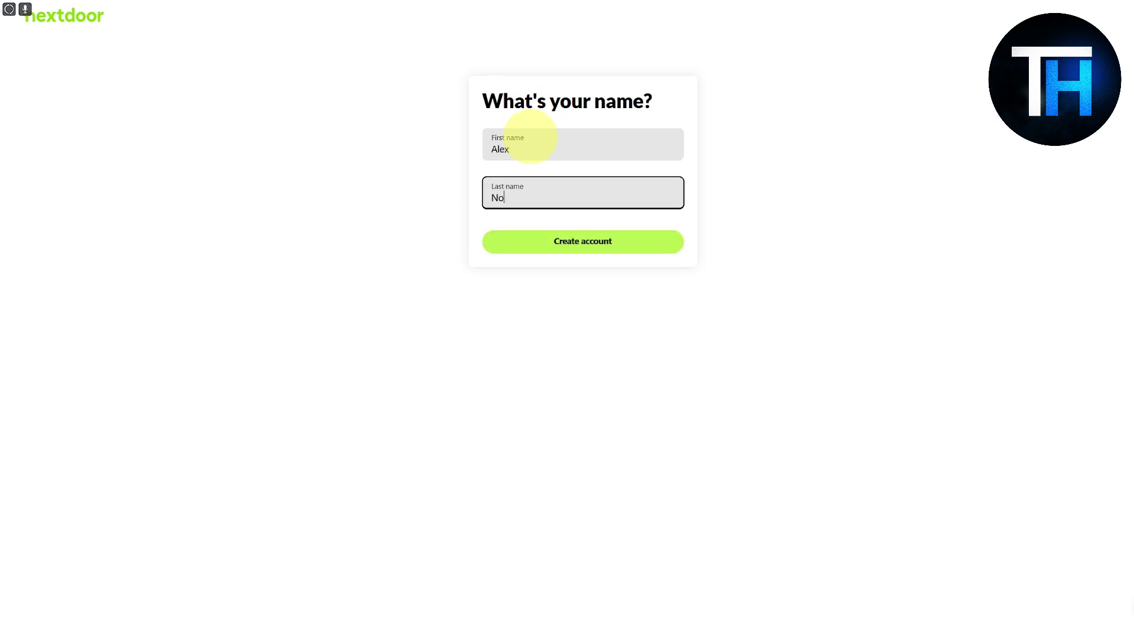
pyautogui.write('rman')
pyautogui.click(600, 245)
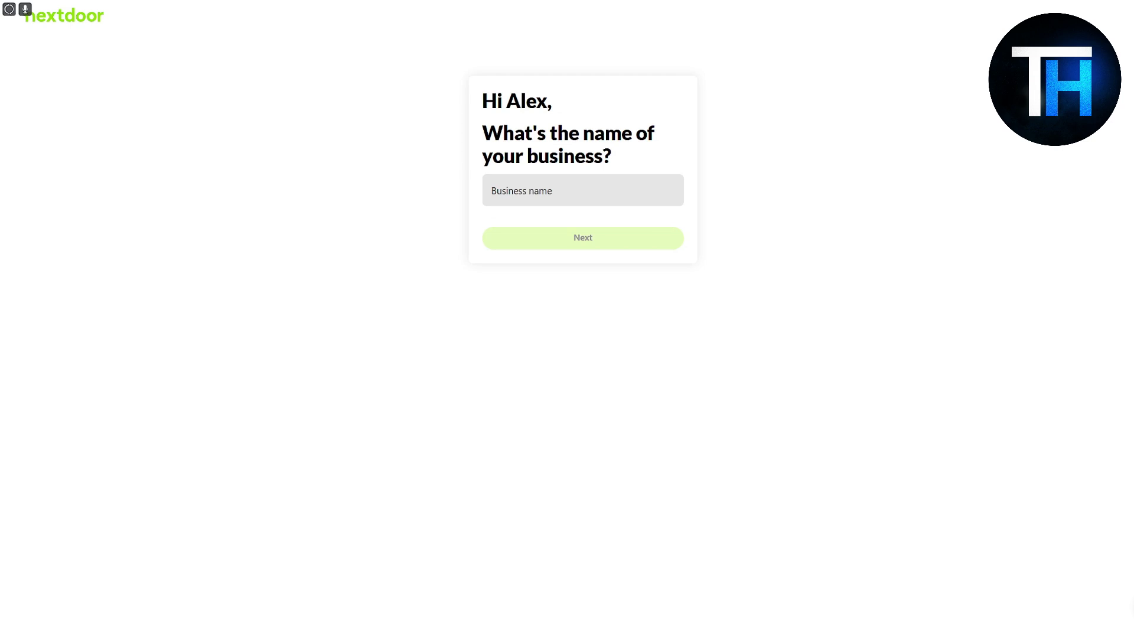
# Enter 'Vison Tech' as the business name and submit it.
pyautogui.click(533, 184)
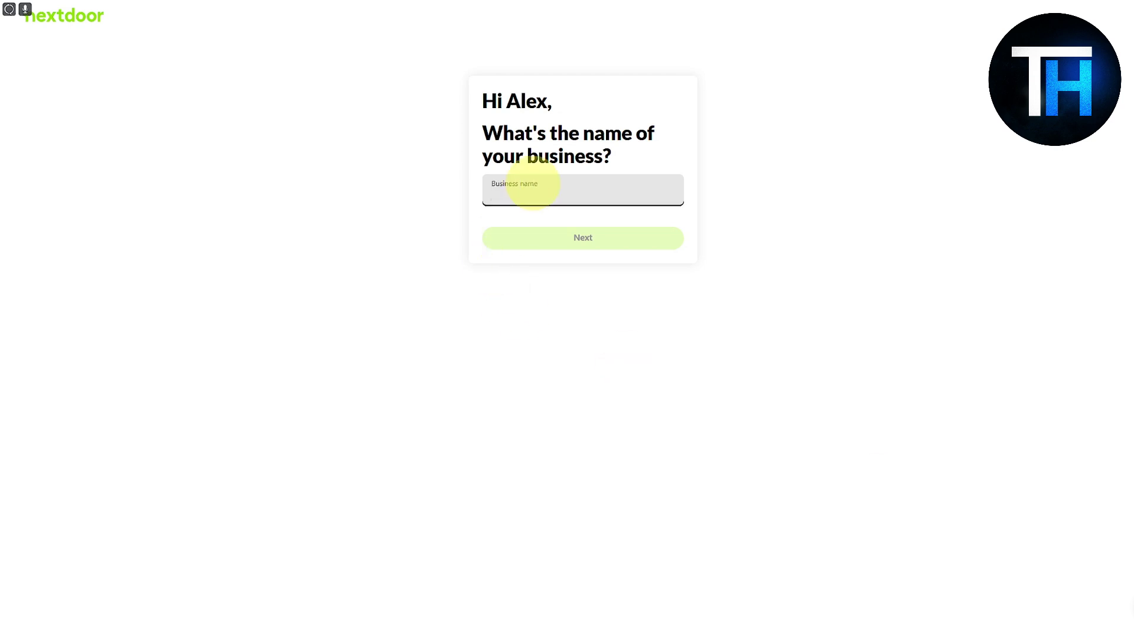
pyautogui.write('Vison Tech')
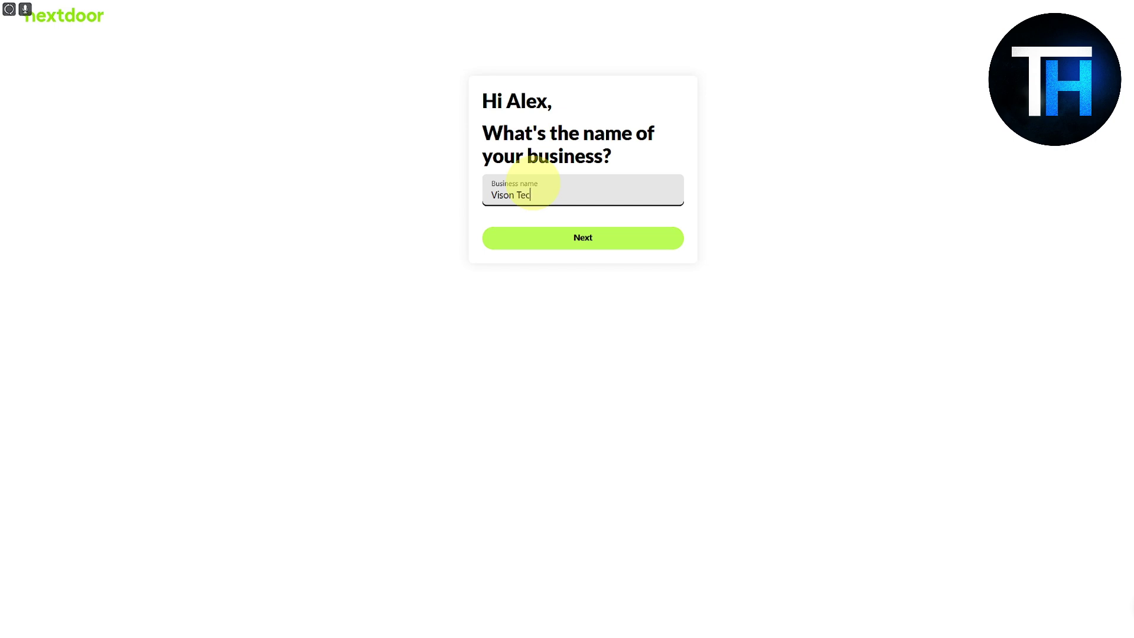
pyautogui.click(612, 242)
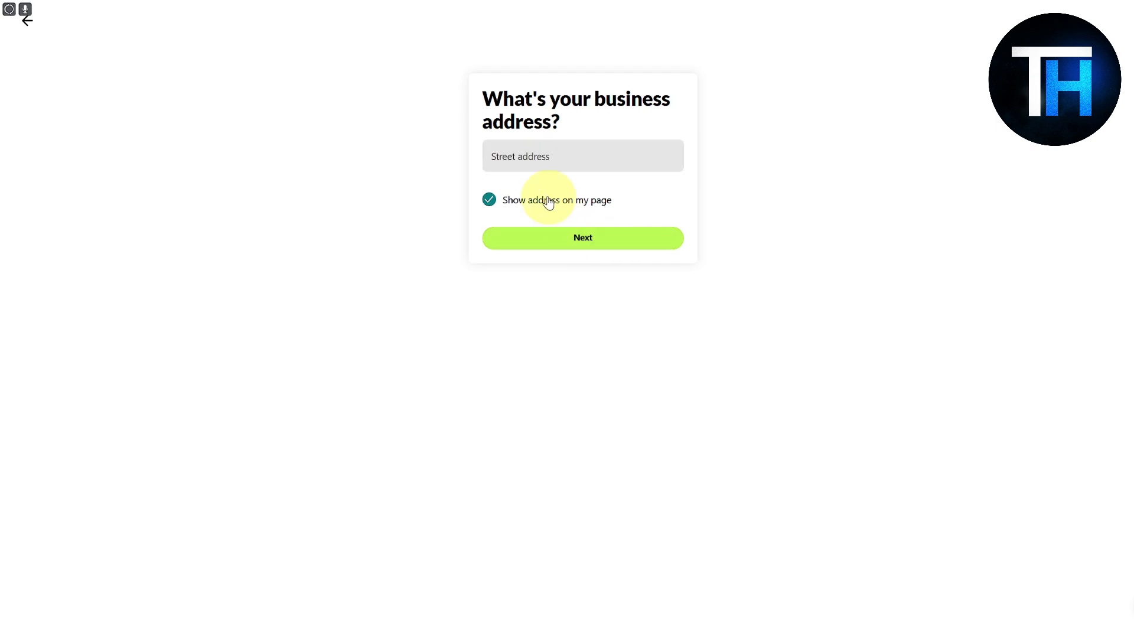
# Submit the placeholder street address 'abc'.
pyautogui.click(537, 163)
pyautogui.write('a')
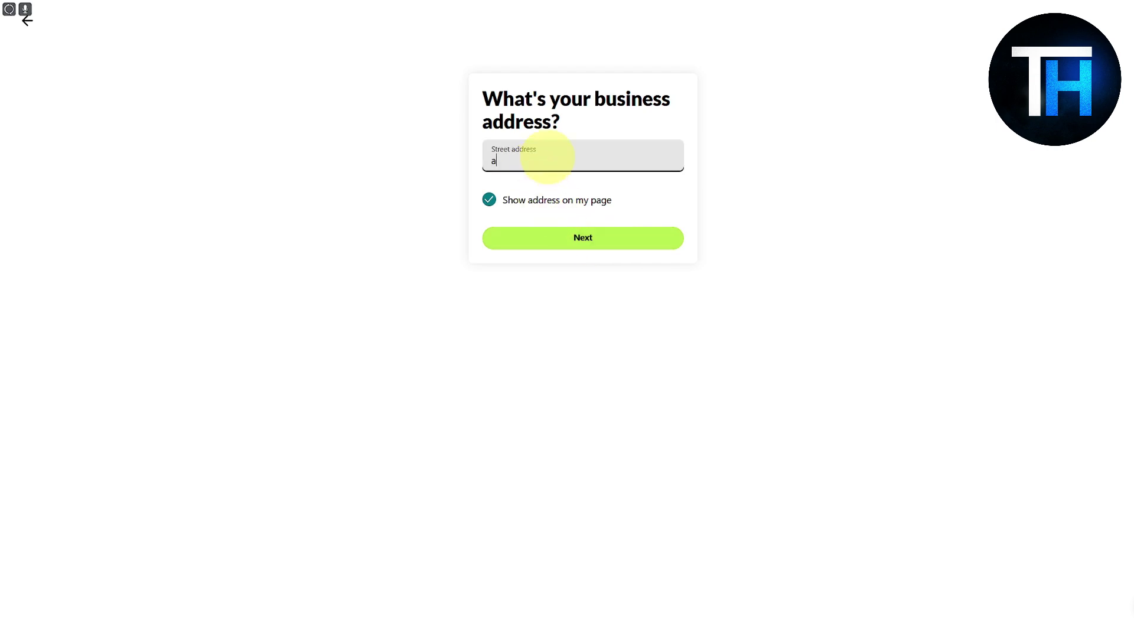
pyautogui.write('bc')
pyautogui.click(595, 239)
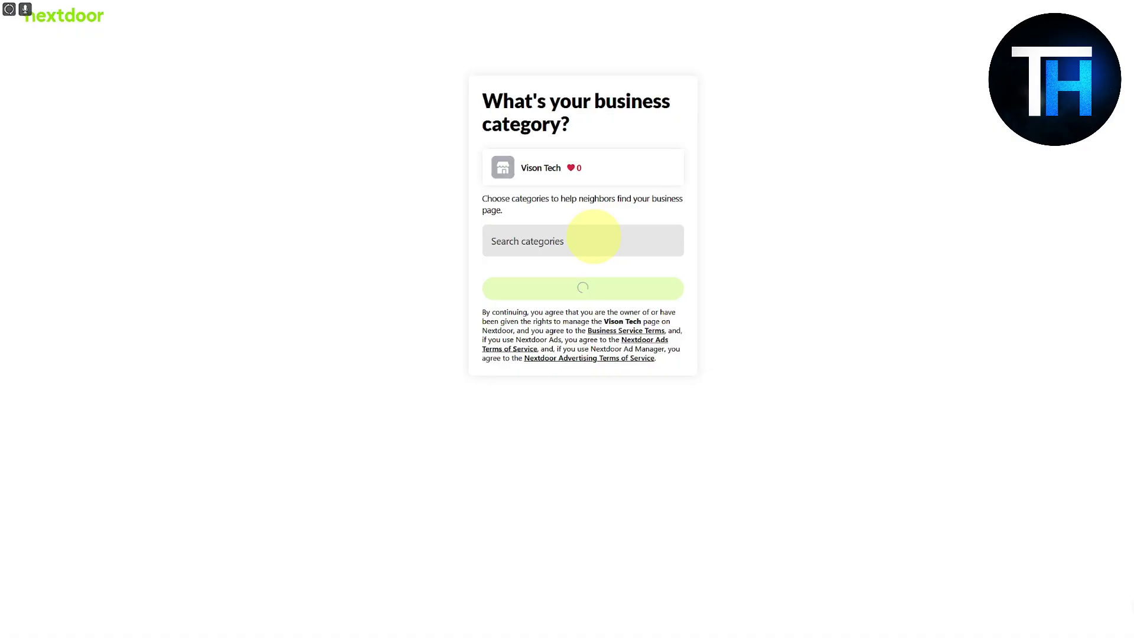
# Choose Aquarium from the business category list and claim the Vison Tech page.
pyautogui.click(591, 239)
pyautogui.scroll(-3, 540, 302)
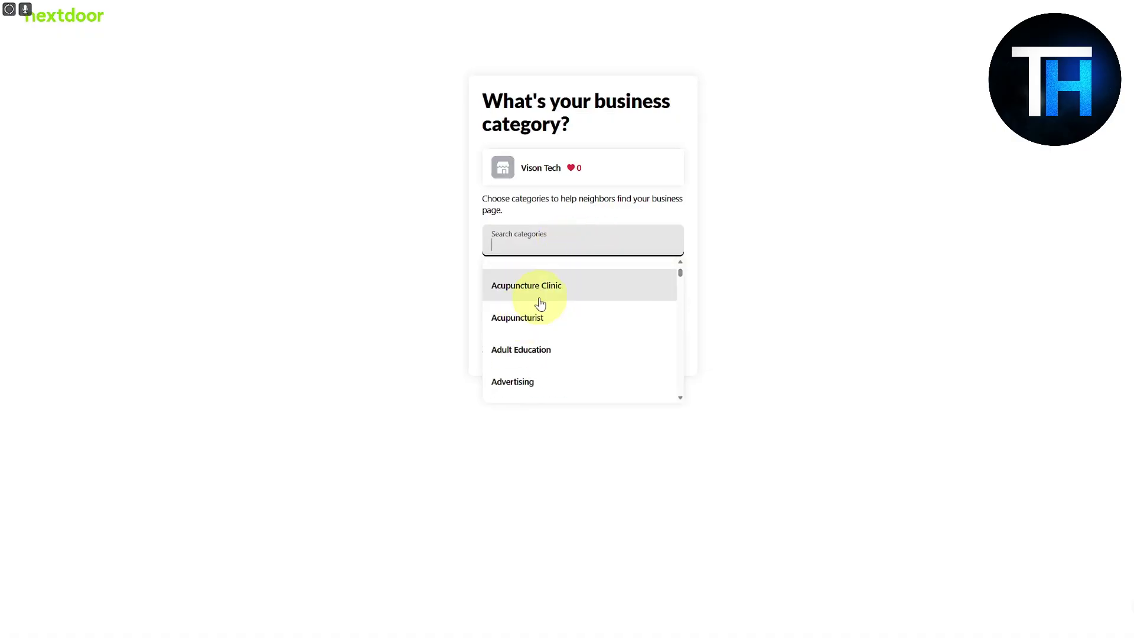
pyautogui.scroll(-2, 542, 307)
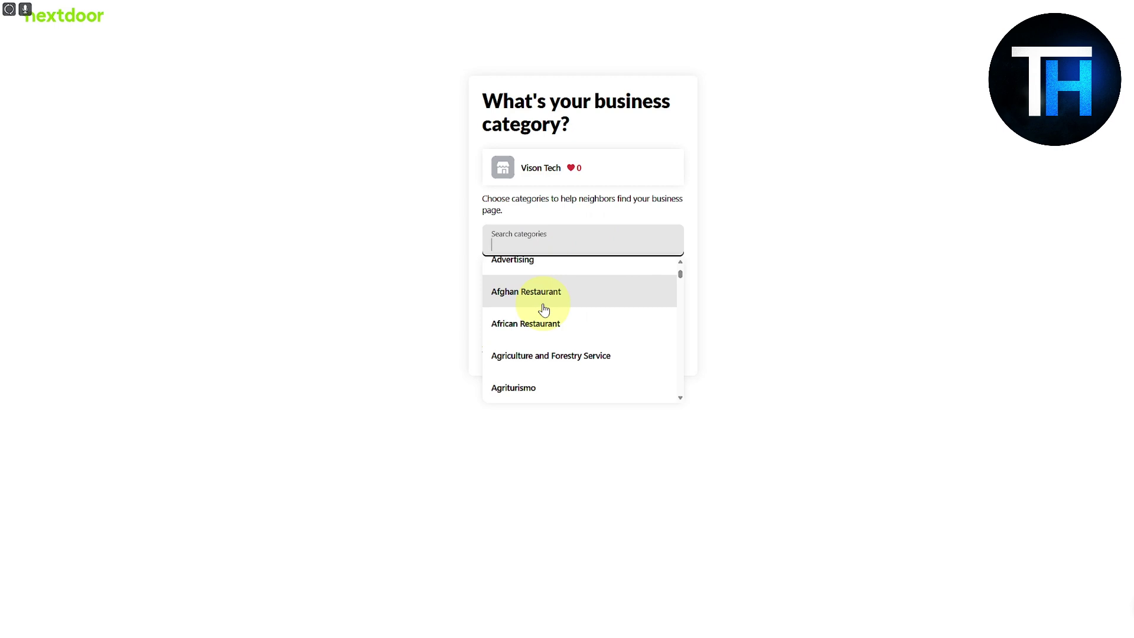
pyautogui.scroll(-5, 543, 309)
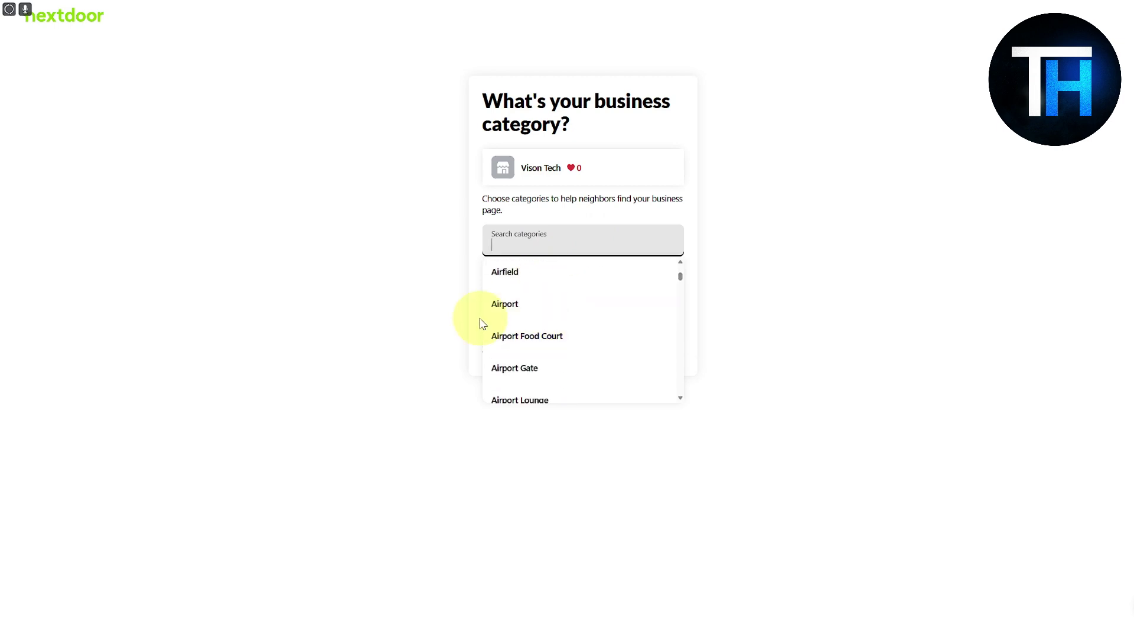
pyautogui.scroll(2, 572, 325)
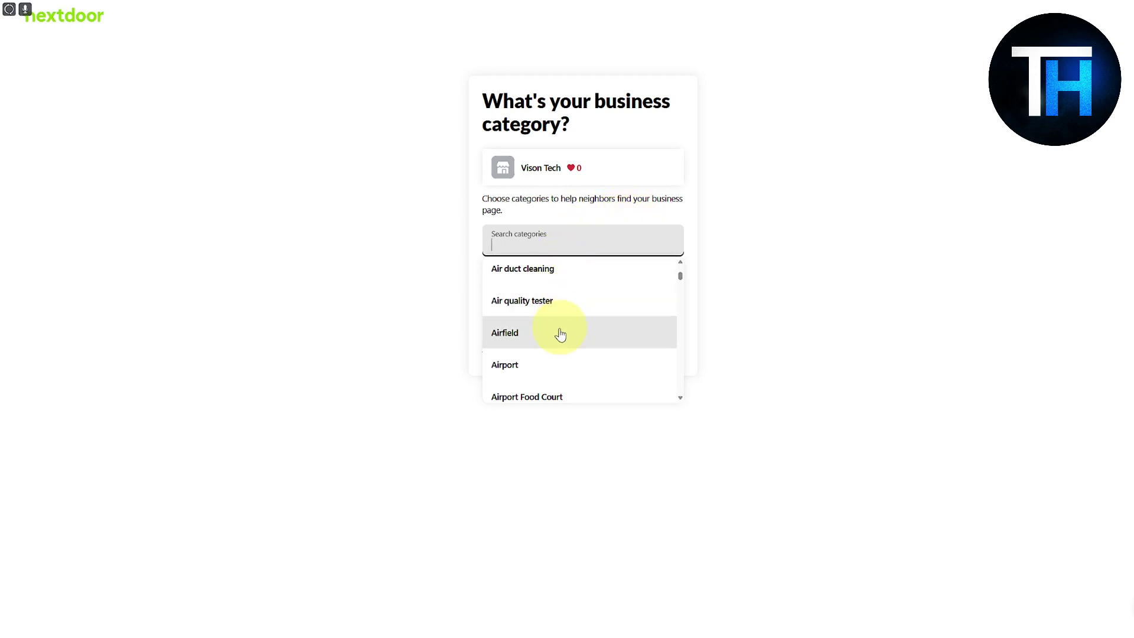
pyautogui.scroll(-4, 561, 343)
pyautogui.scroll(-10, 568, 347)
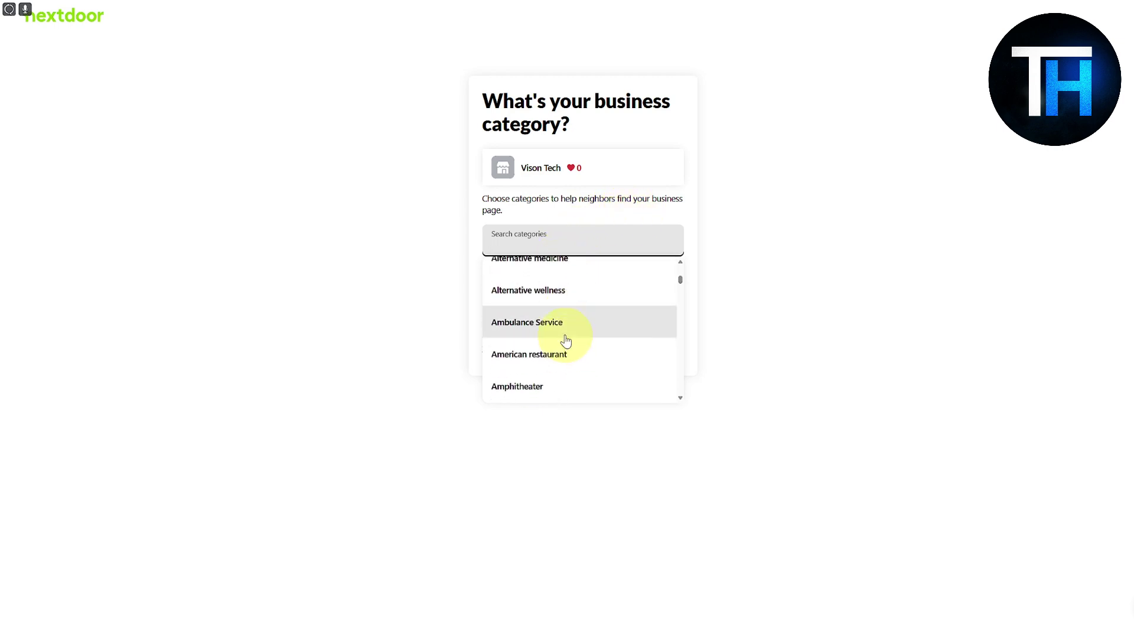
pyautogui.scroll(-5, 567, 344)
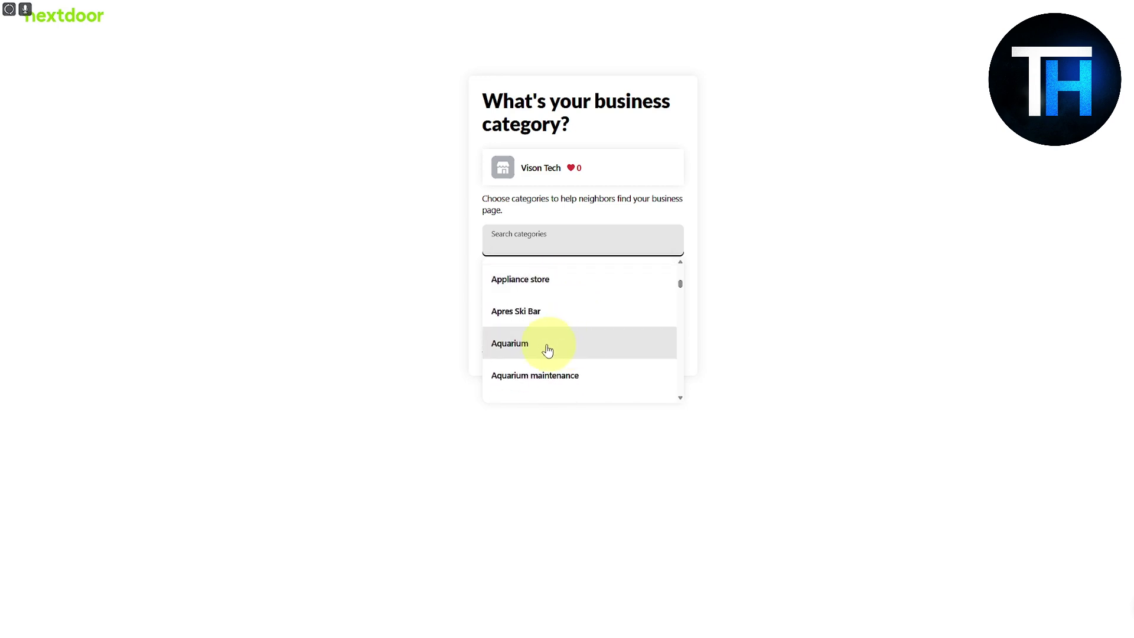
pyautogui.click(568, 348)
pyautogui.click(589, 318)
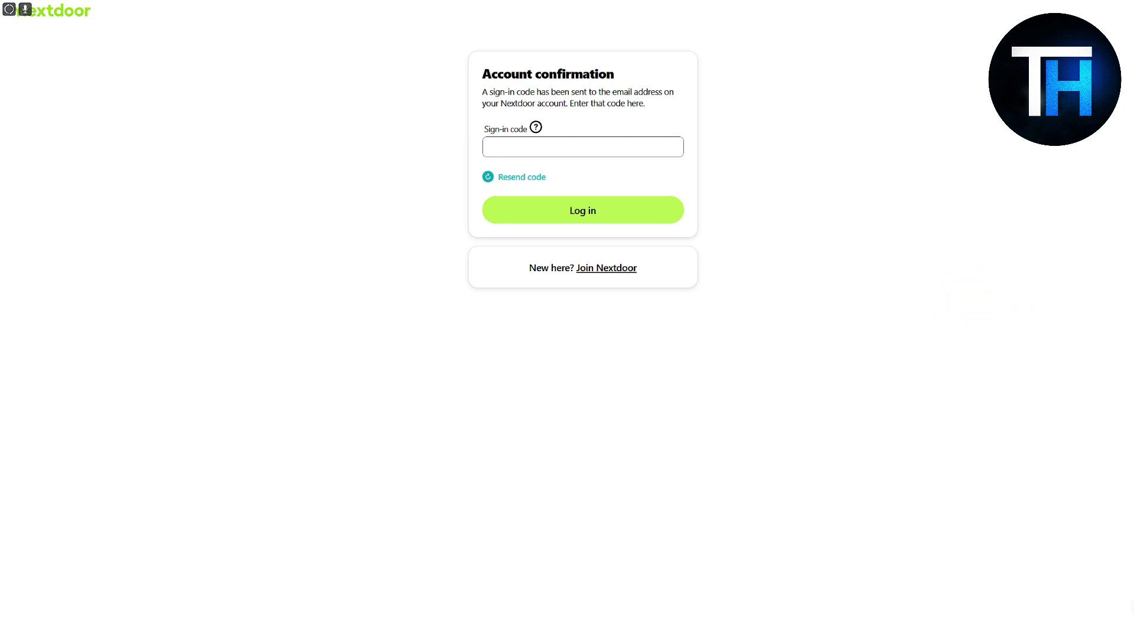
# Enter the six-digit sign-in code from the email.
pyautogui.click(537, 146)
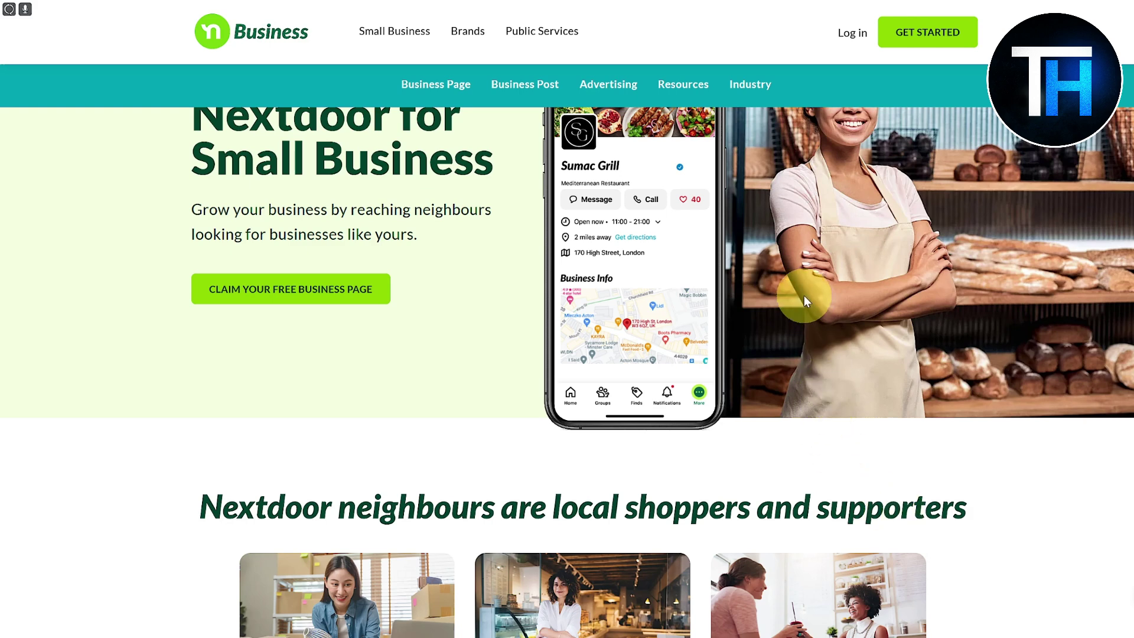
# Scroll the Small Business page past the statistics cards to 'Grow your business on Nextdoor'.
pyautogui.scroll(1, 803, 295)
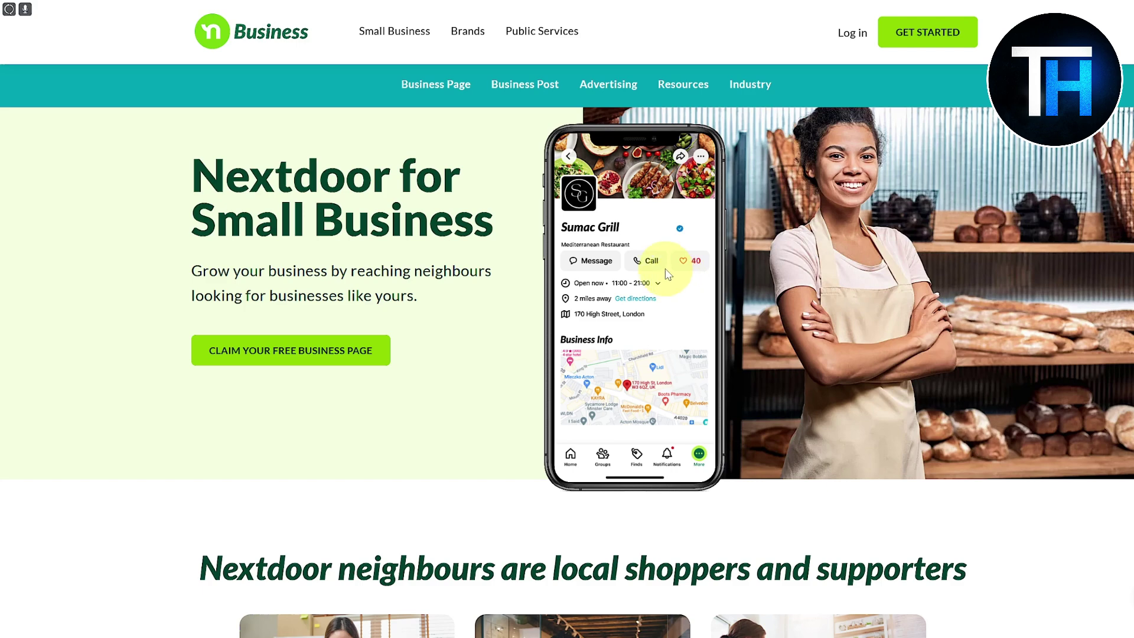
pyautogui.scroll(-5, 633, 284)
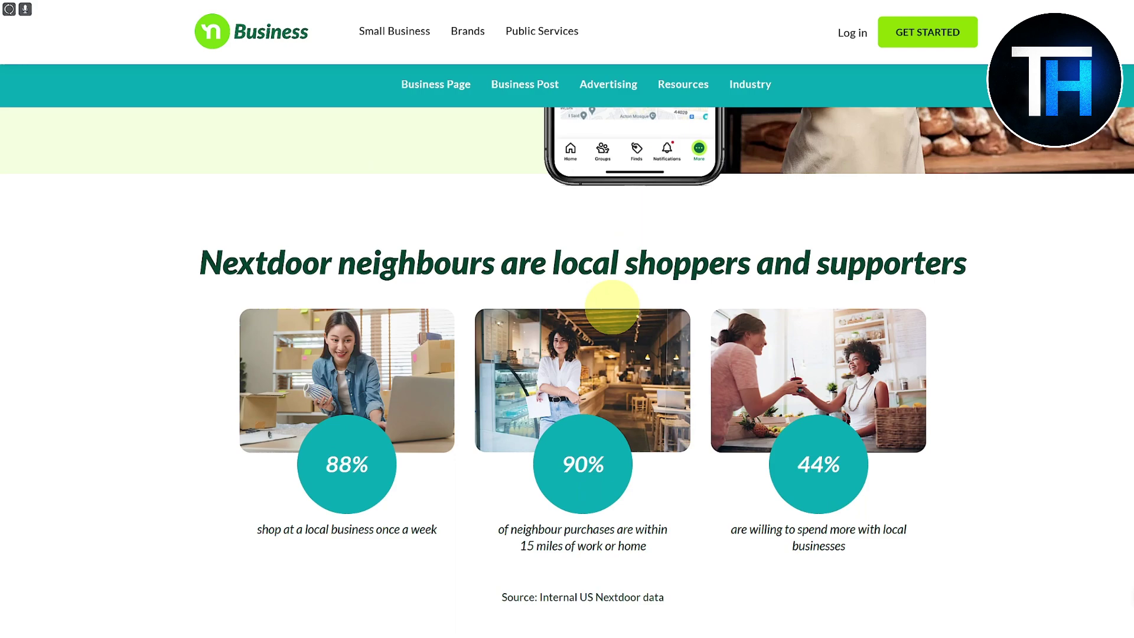
pyautogui.scroll(-1, 612, 306)
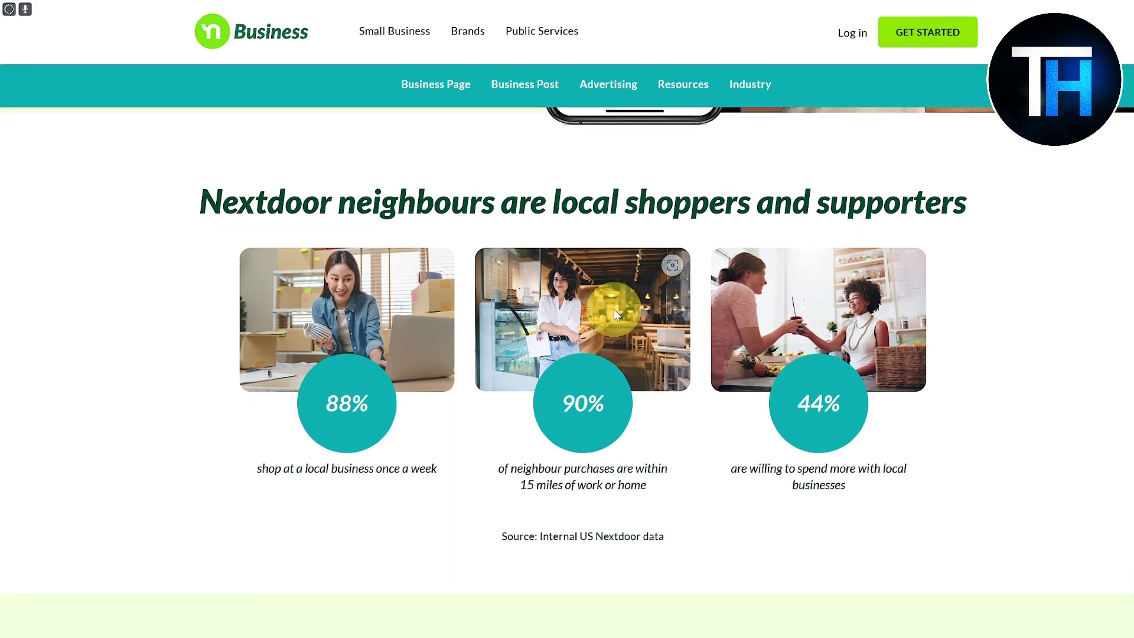
pyautogui.scroll(-7, 614, 313)
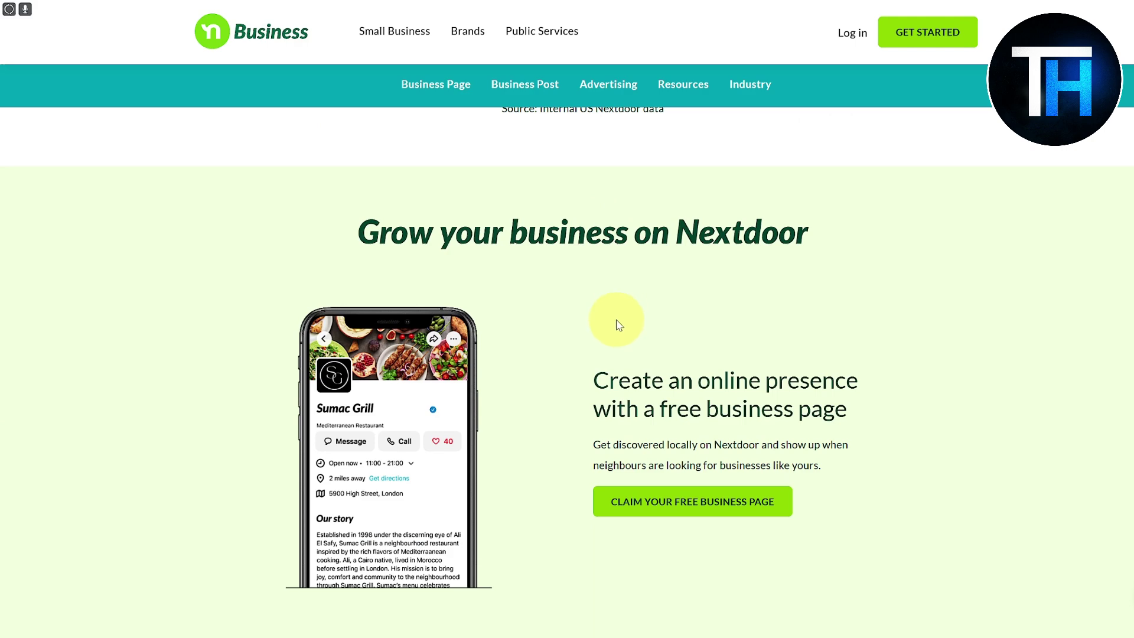
pyautogui.scroll(-3, 617, 321)
# Autoscroll past the Local Deal offer down to the Highbury Window Cleaners testimonial.
pyautogui.middleClick(1052, 234)
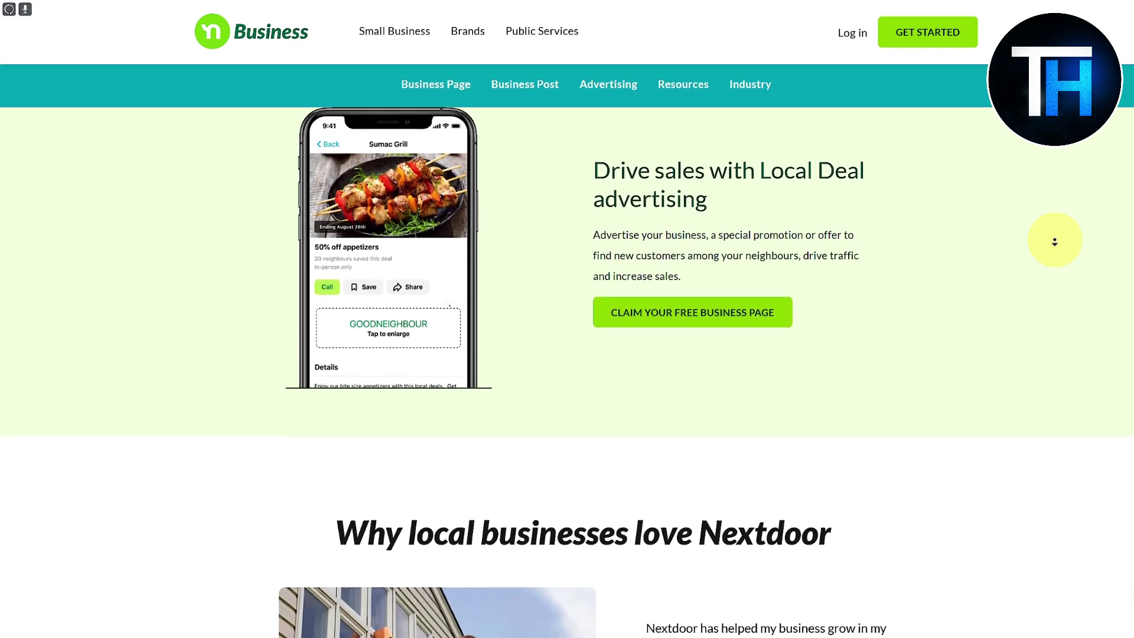
pyautogui.scroll(-1, 1054, 241)
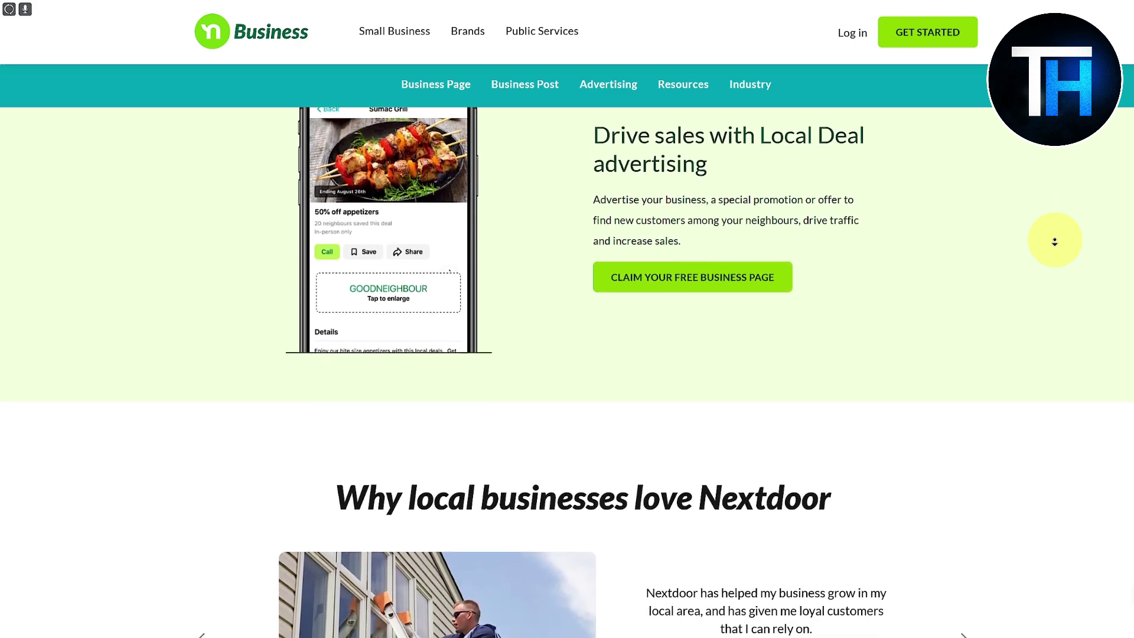
pyautogui.middleClick(1057, 247)
pyautogui.scroll(-3, 1055, 254)
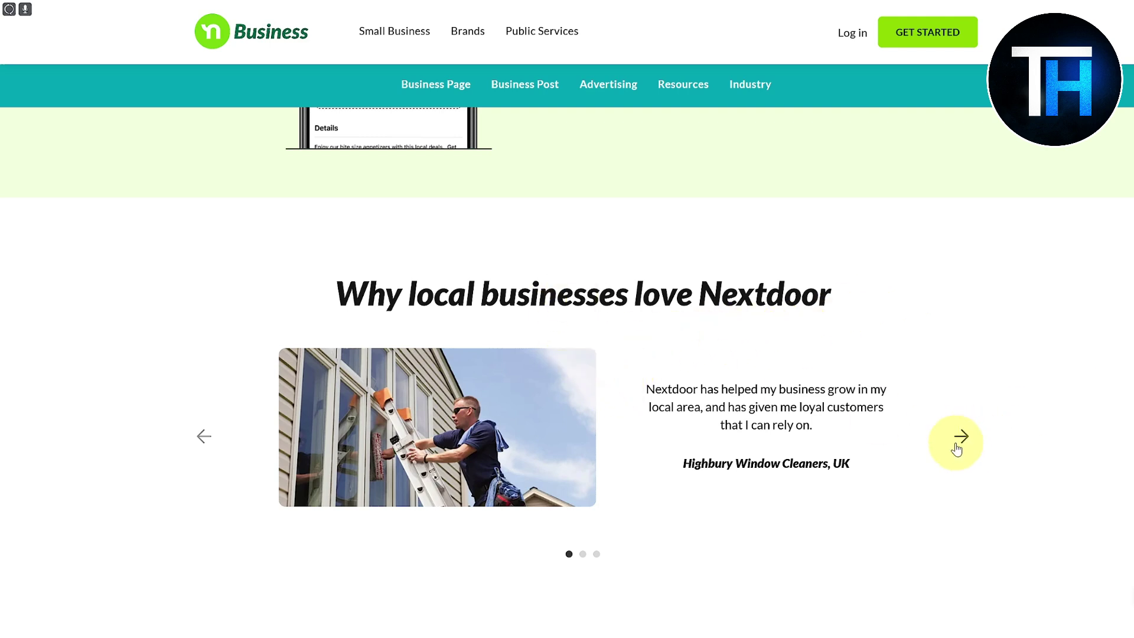
pyautogui.scroll(-3, 651, 410)
# Step through the Phoenix Estate Planning and third testimonials, then scroll to the marketing-tip articles.
pyautogui.scroll(1, 660, 408)
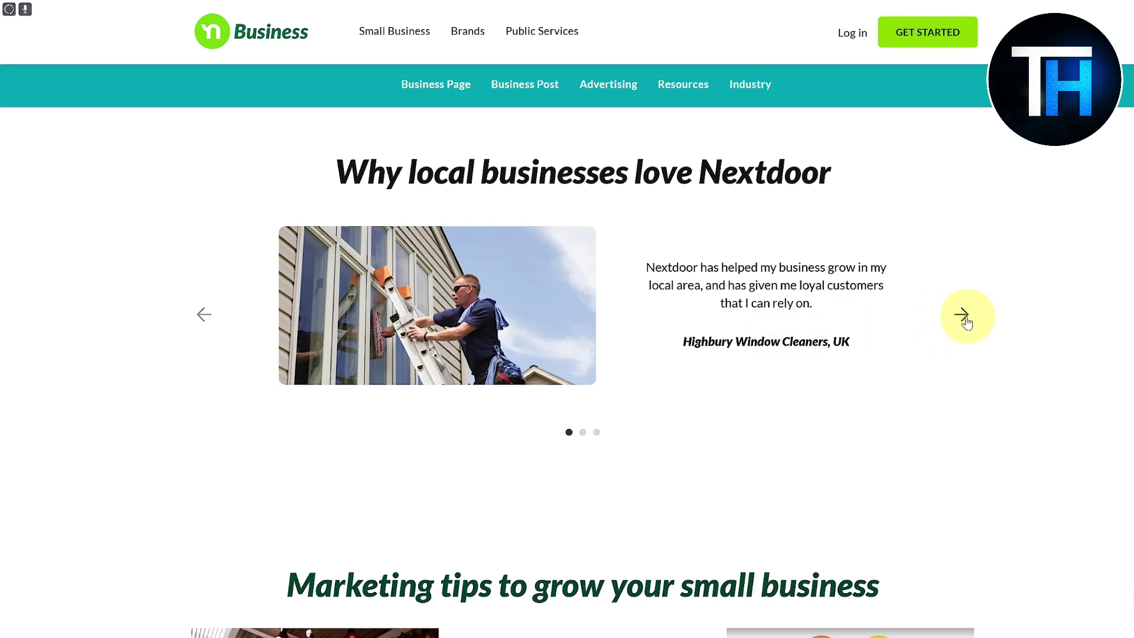
pyautogui.click(962, 315)
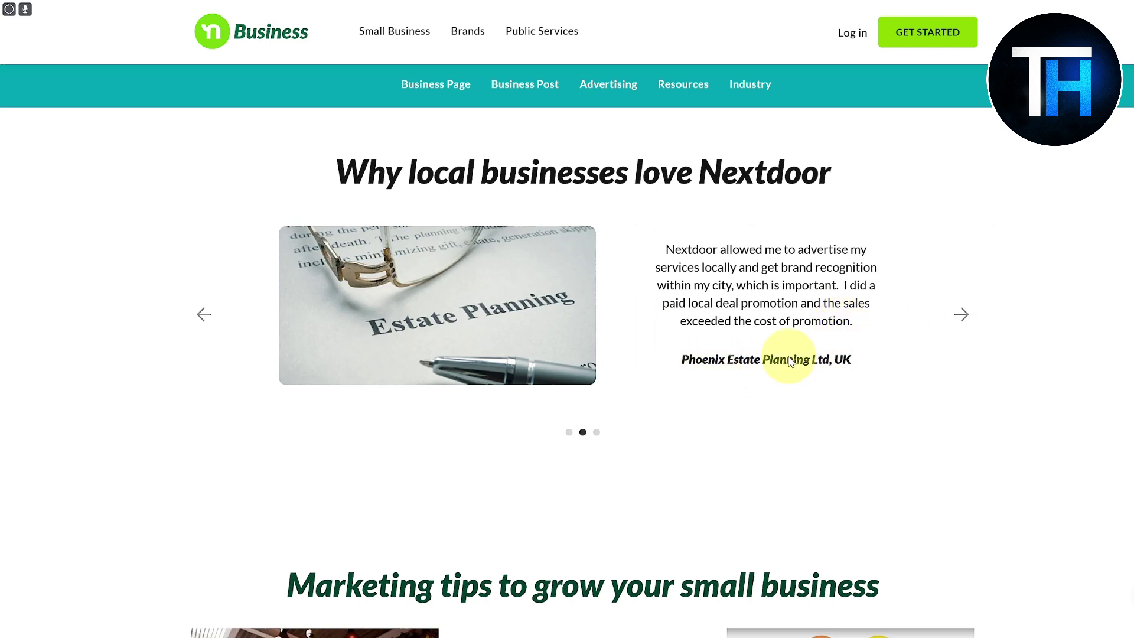
pyautogui.click(961, 315)
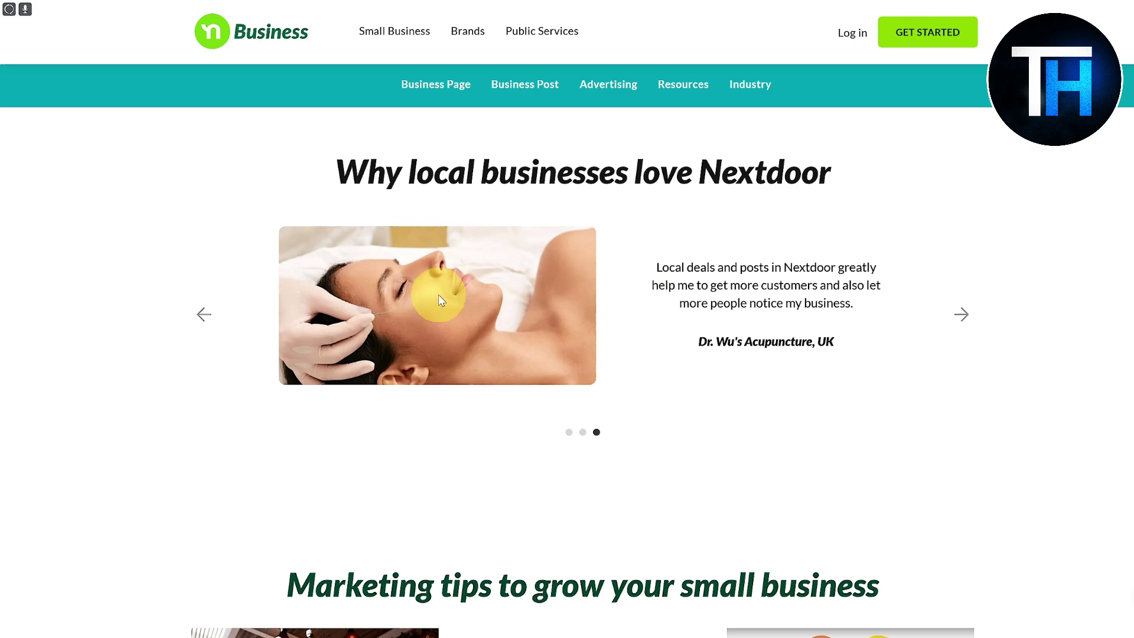
pyautogui.scroll(-5, 438, 294)
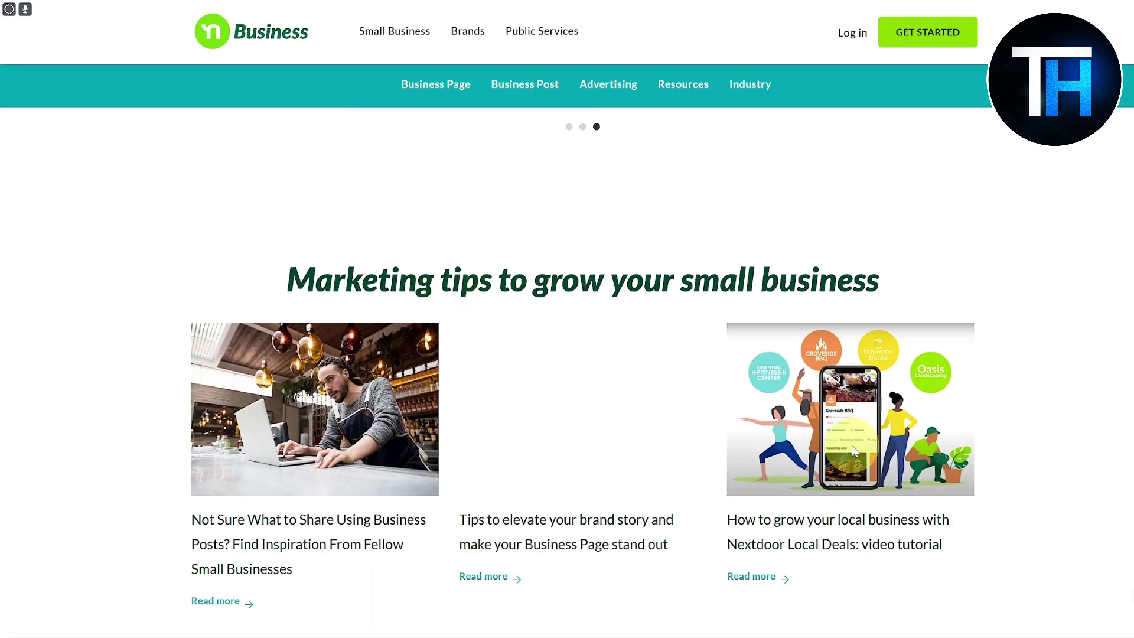
# Scroll down to the FAQ, then back up to the 88%, 90%, 44% neighbour statistics.
pyautogui.scroll(-2, 844, 444)
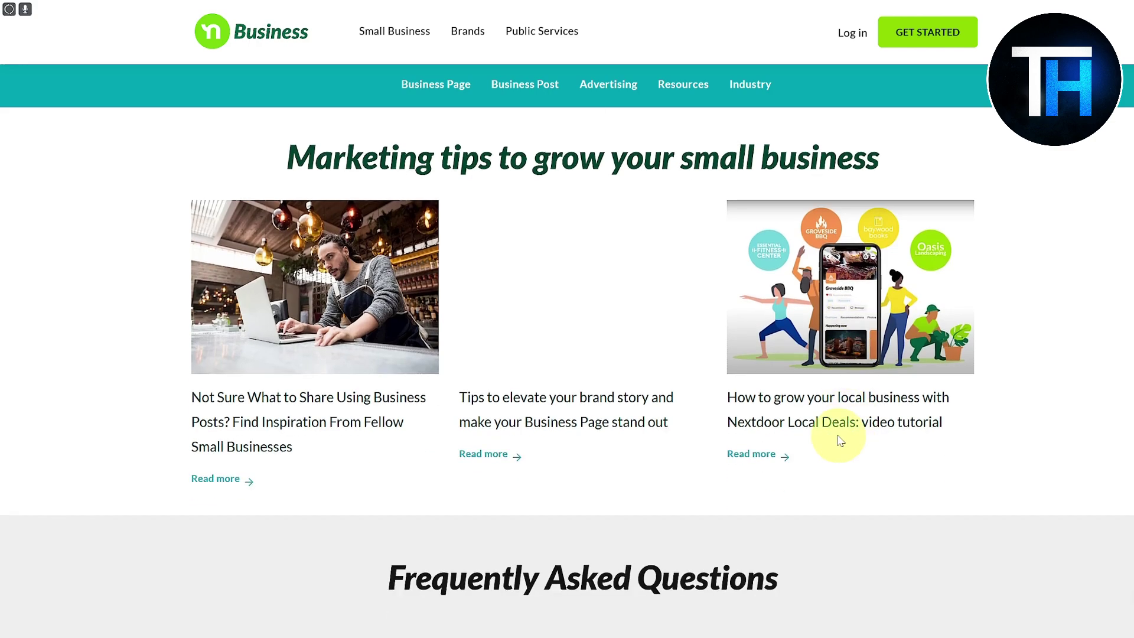
pyautogui.scroll(-3, 768, 420)
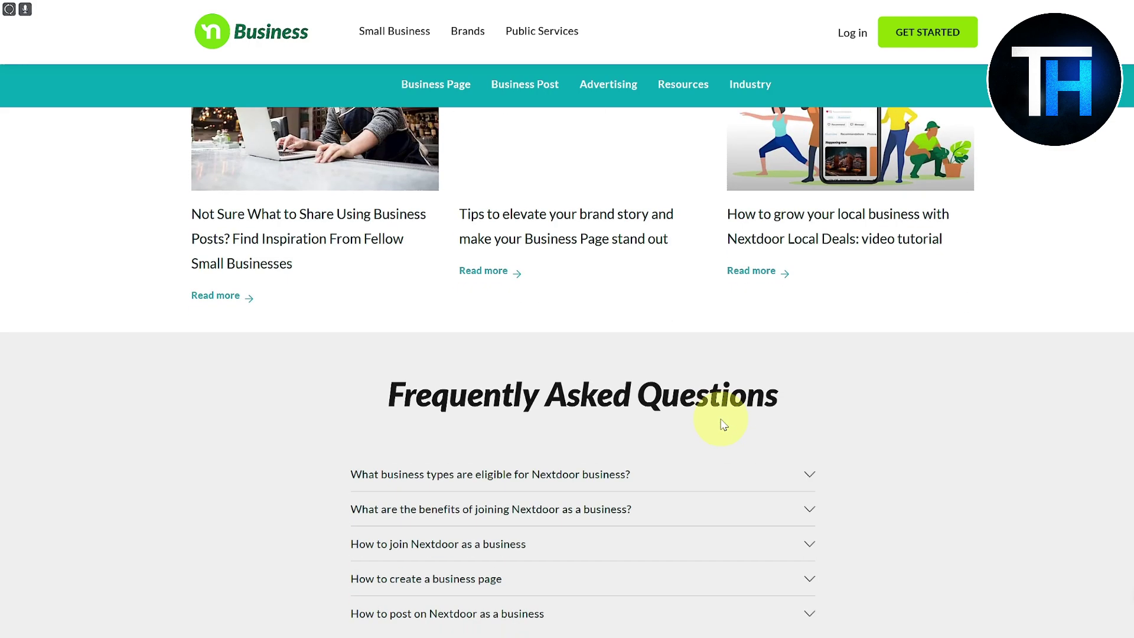
pyautogui.scroll(-3, 723, 424)
pyautogui.scroll(14, 723, 424)
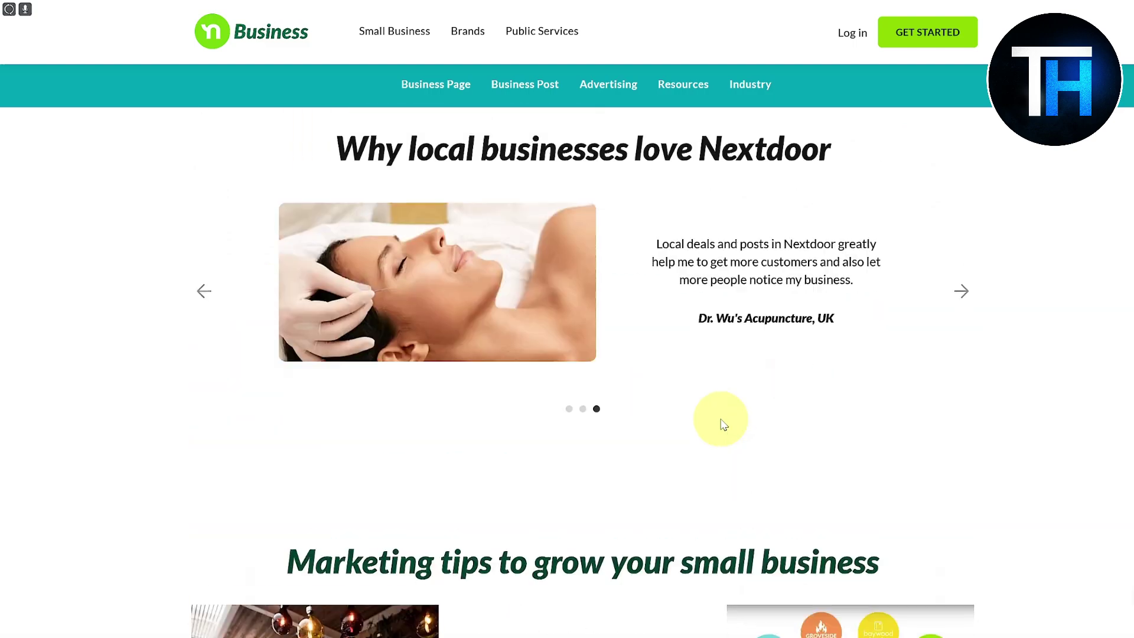
pyautogui.scroll(20, 722, 421)
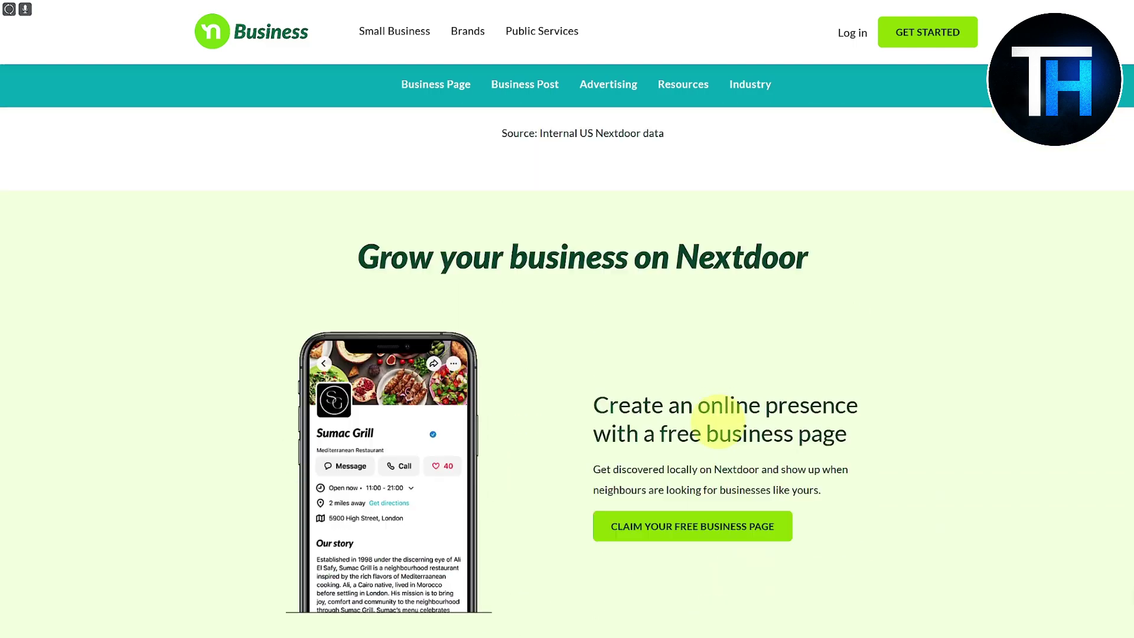
pyautogui.scroll(3, 719, 420)
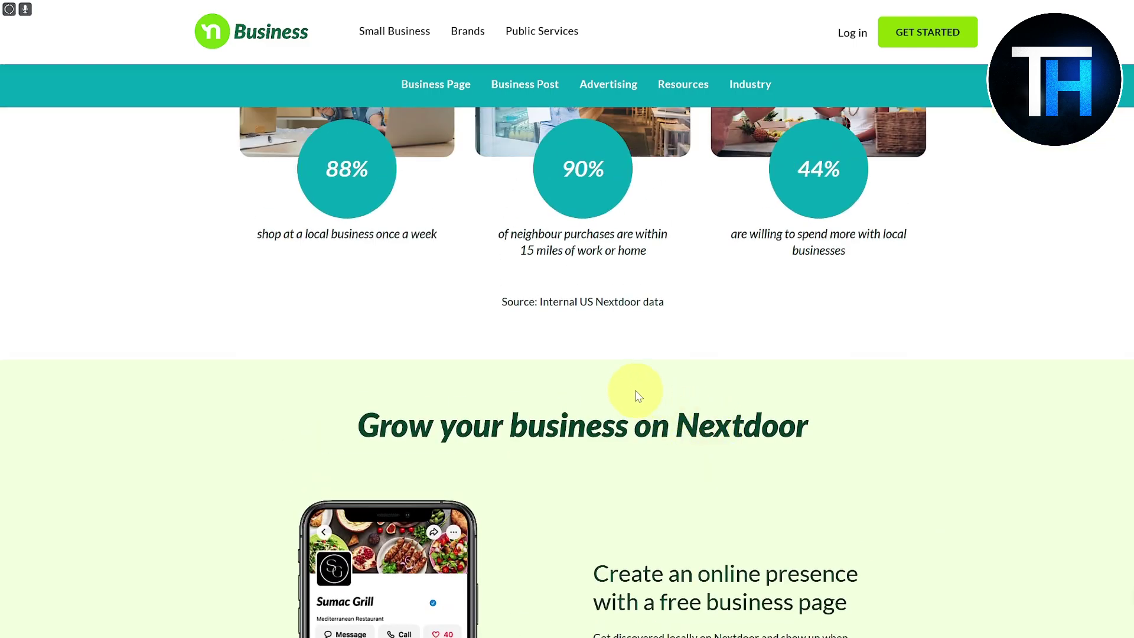
pyautogui.scroll(5, 638, 395)
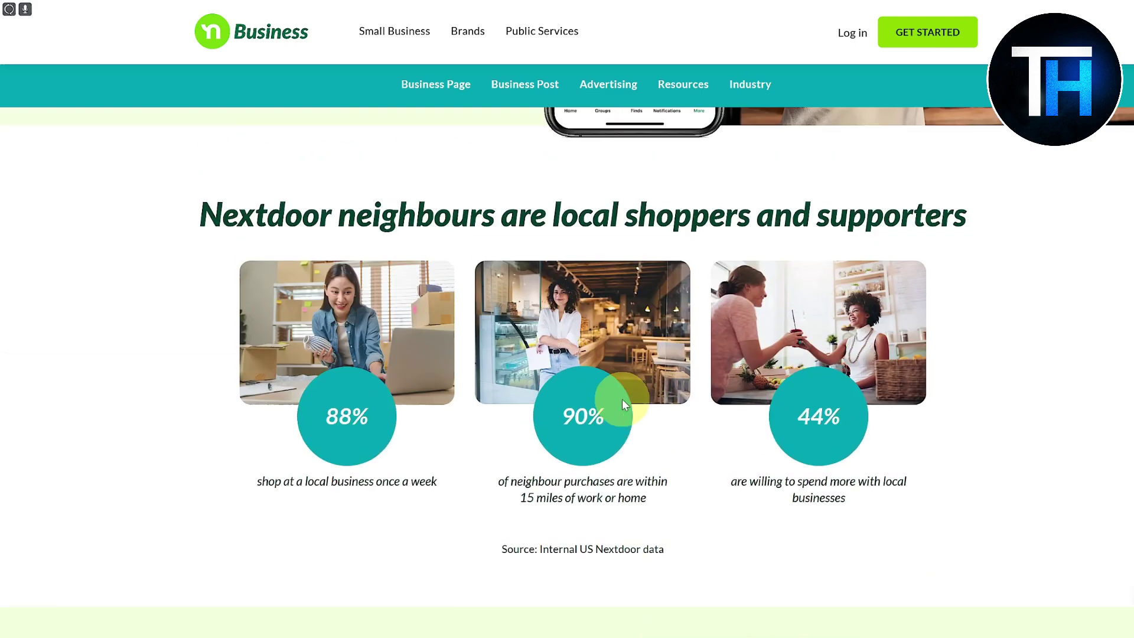